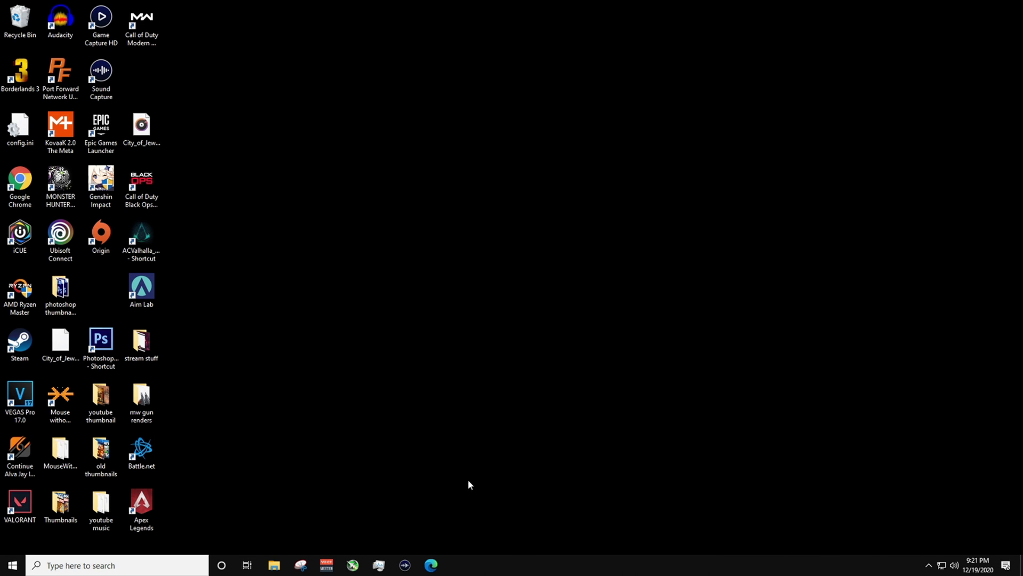
Step: Check Task Manager's Memory page showing 16 GB at 2133 MHz in 2 of 4 slots, then close it
left_click(380, 565)
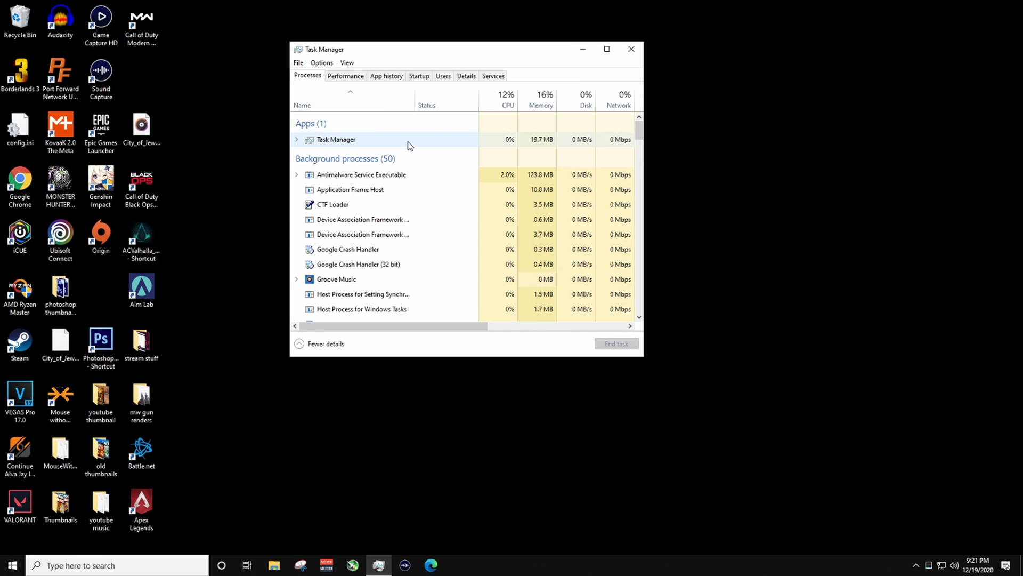
left_click(354, 78)
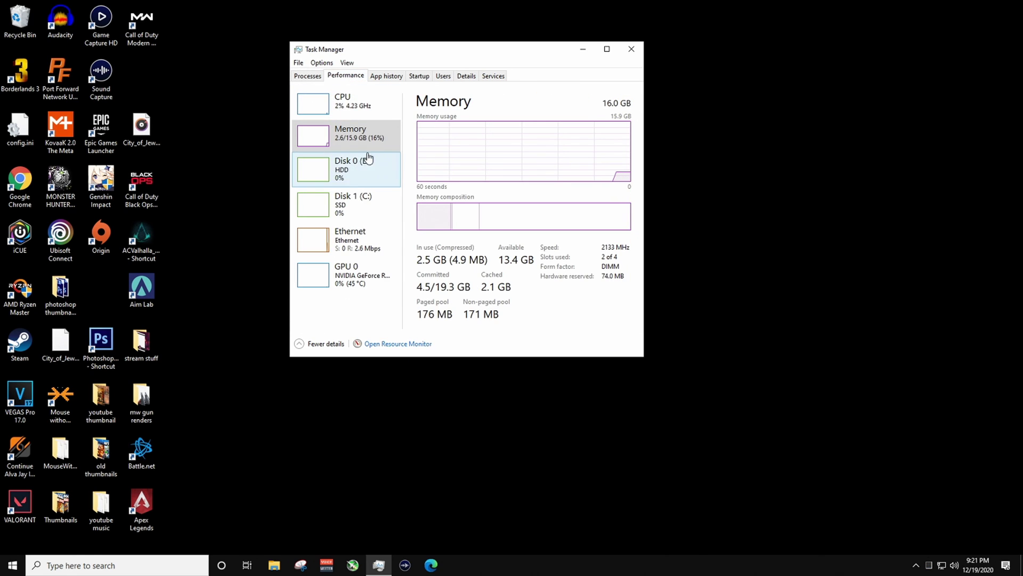
left_click(345, 110)
left_click(348, 138)
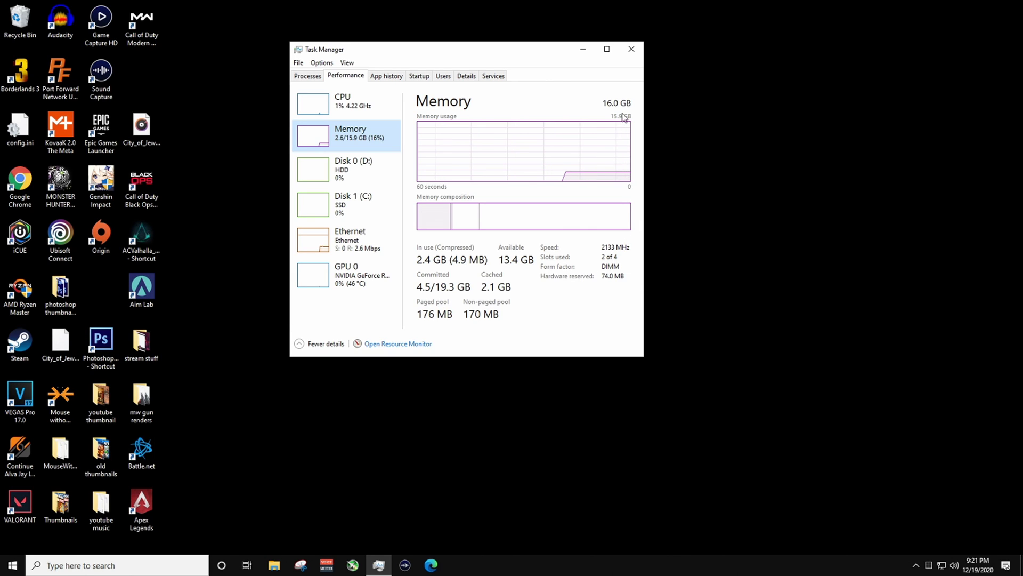
left_click(631, 49)
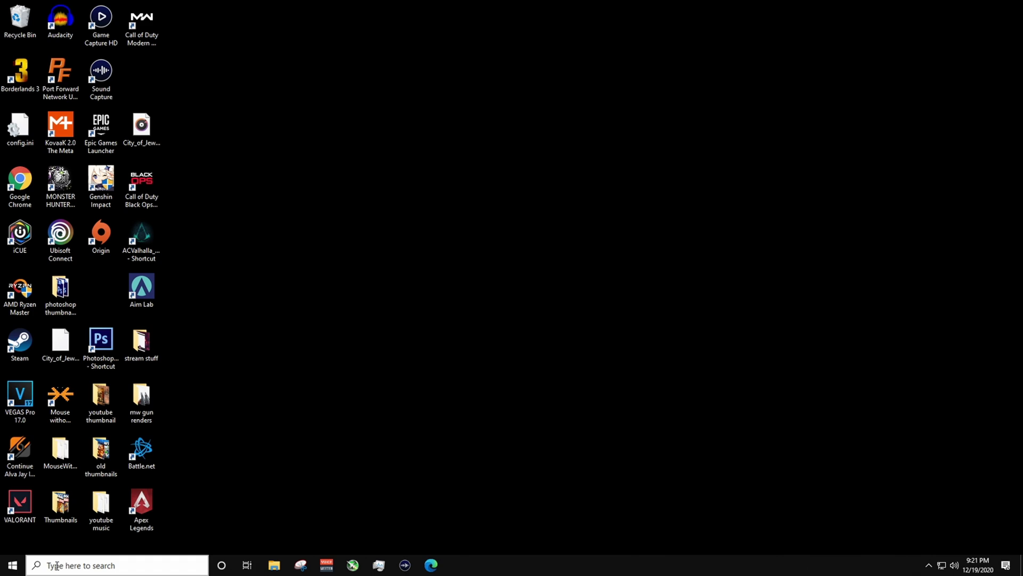
Step: Shift-restart from the Start menu's Power options to reach the 'Choose an option' screen
left_click(12, 567)
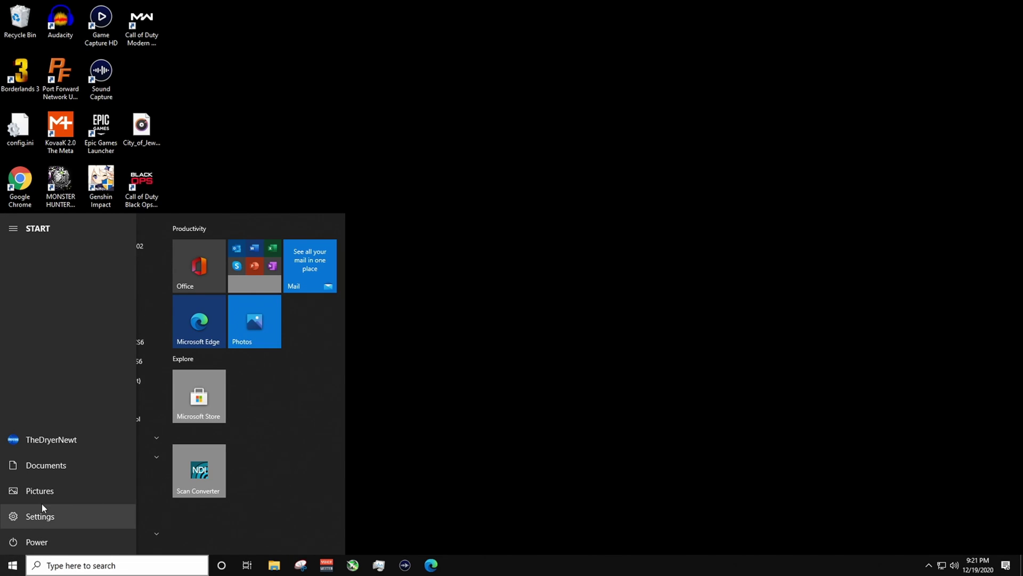
left_click(36, 542)
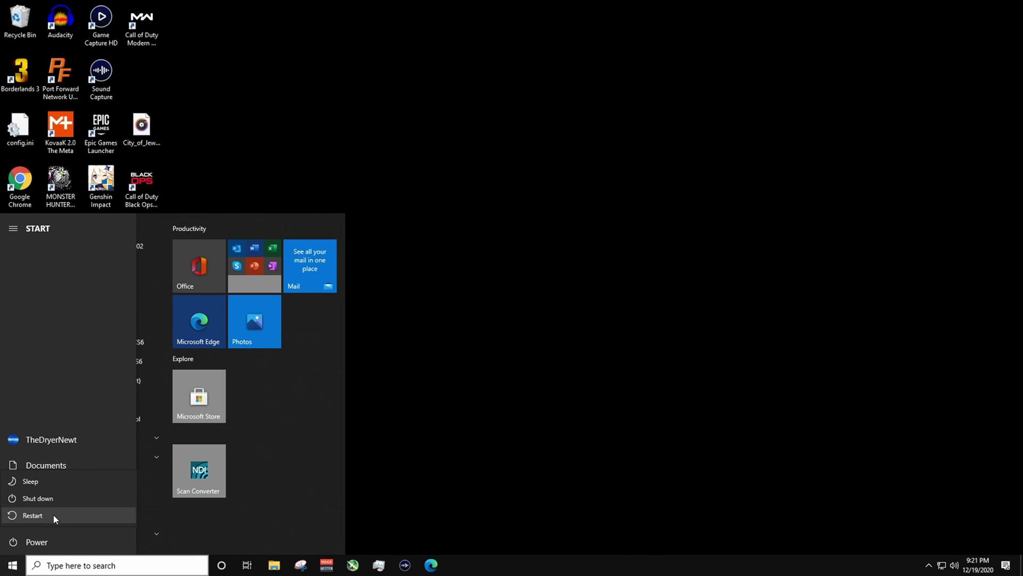
left_click(53, 513)
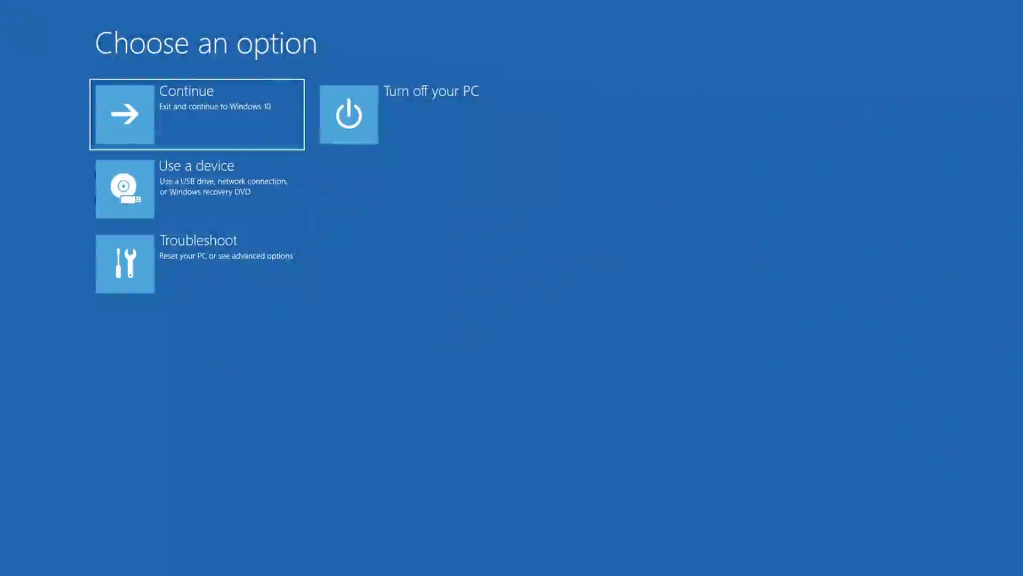
Step: Restart via Troubleshoot > Advanced options > UEFI Firmware Settings into the MSI BIOS
left_click(258, 274)
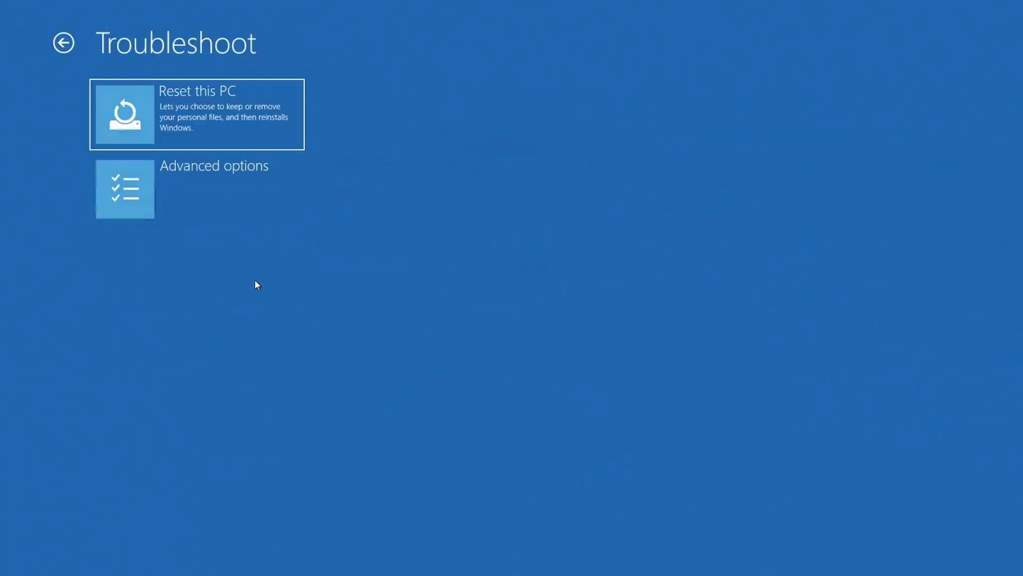
left_click(254, 167)
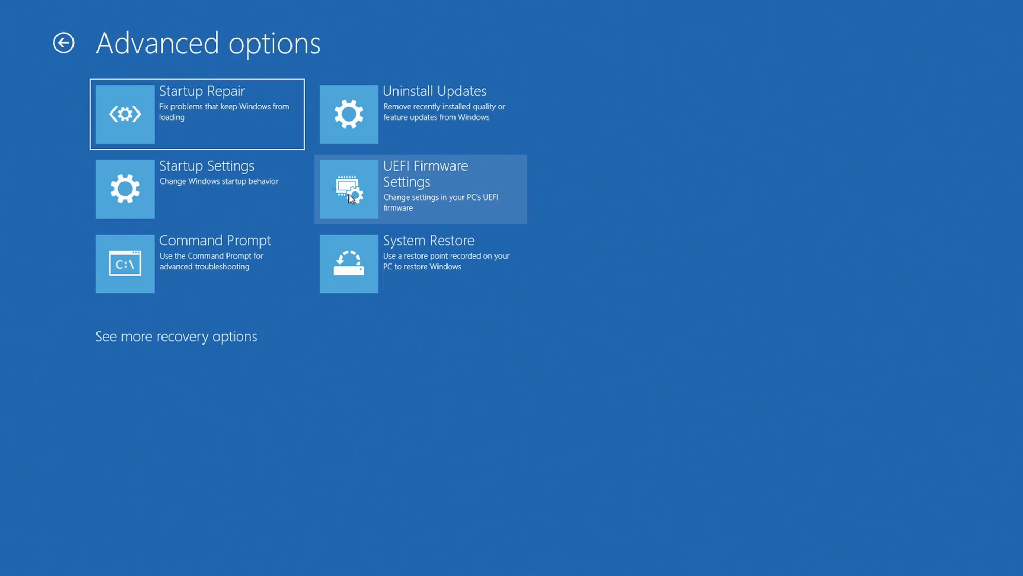
left_click(395, 181)
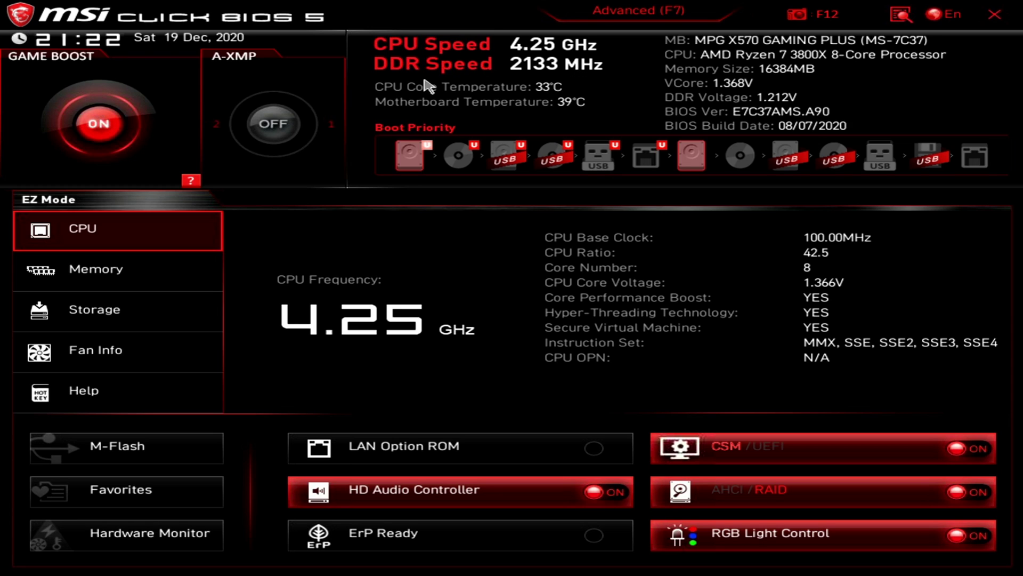
Step: Switch A-XMP to profile 1 and exit the BIOS, saving the configuration
left_click(330, 125)
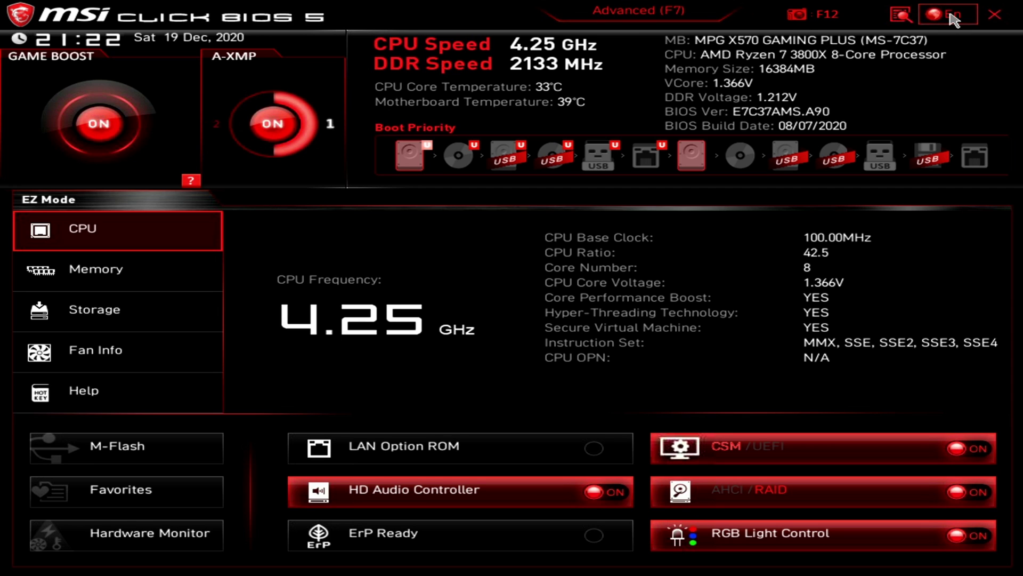
left_click(994, 17)
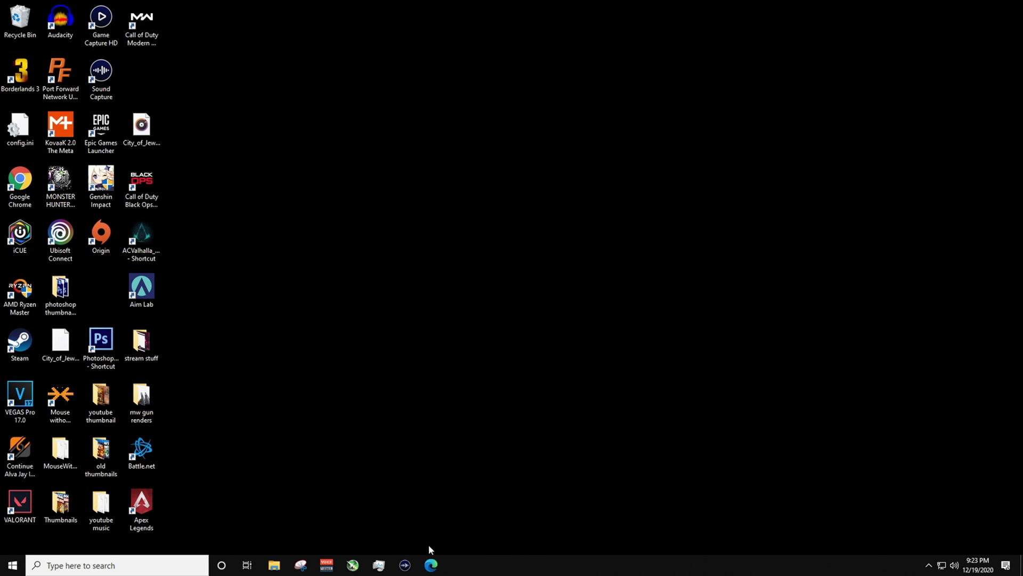
Step: Confirm Task Manager shows the 16 GB memory at 3600 MHz, then close the Origin prompt
left_click(379, 566)
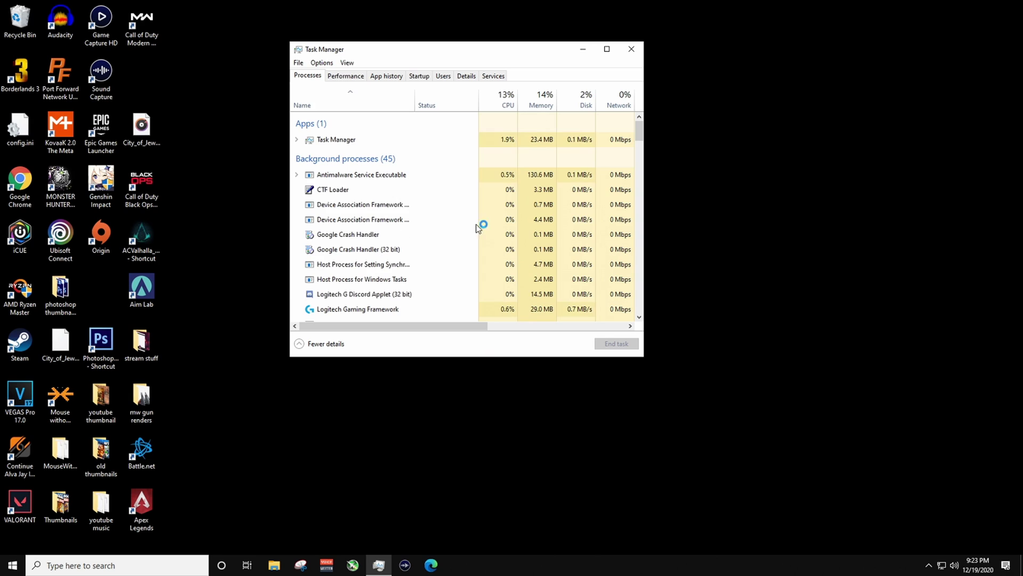
left_click(346, 76)
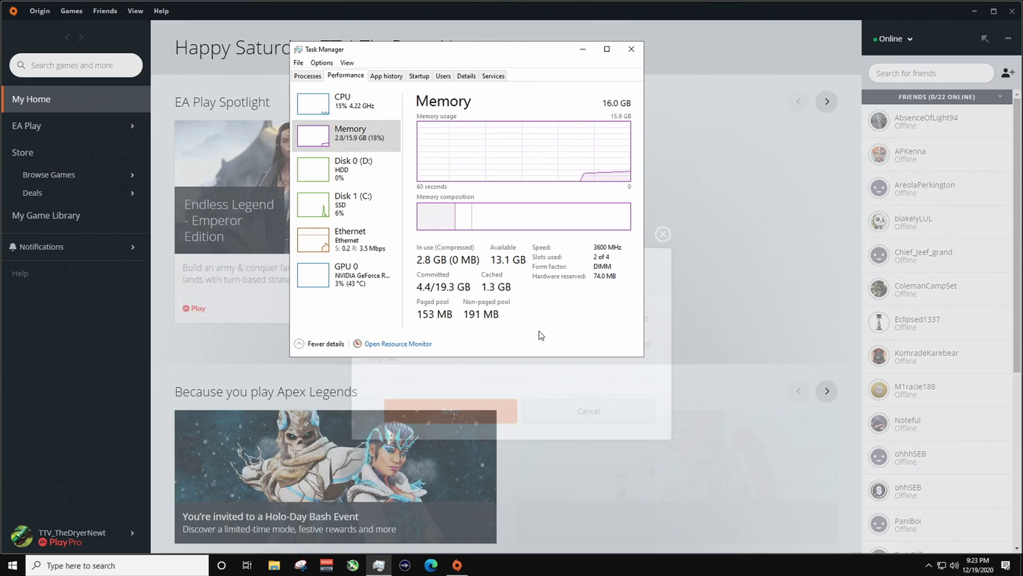
left_click(1005, 10)
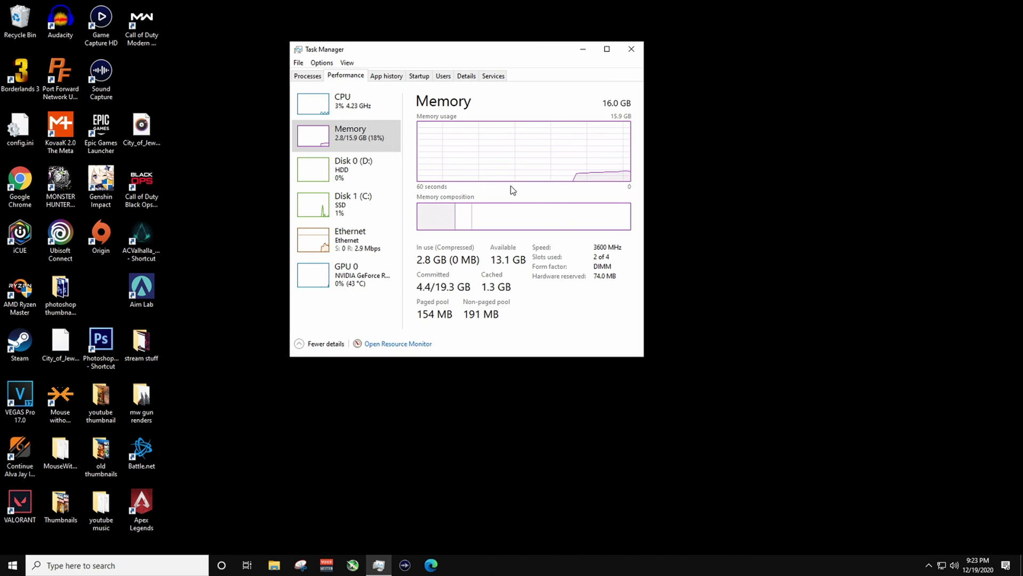